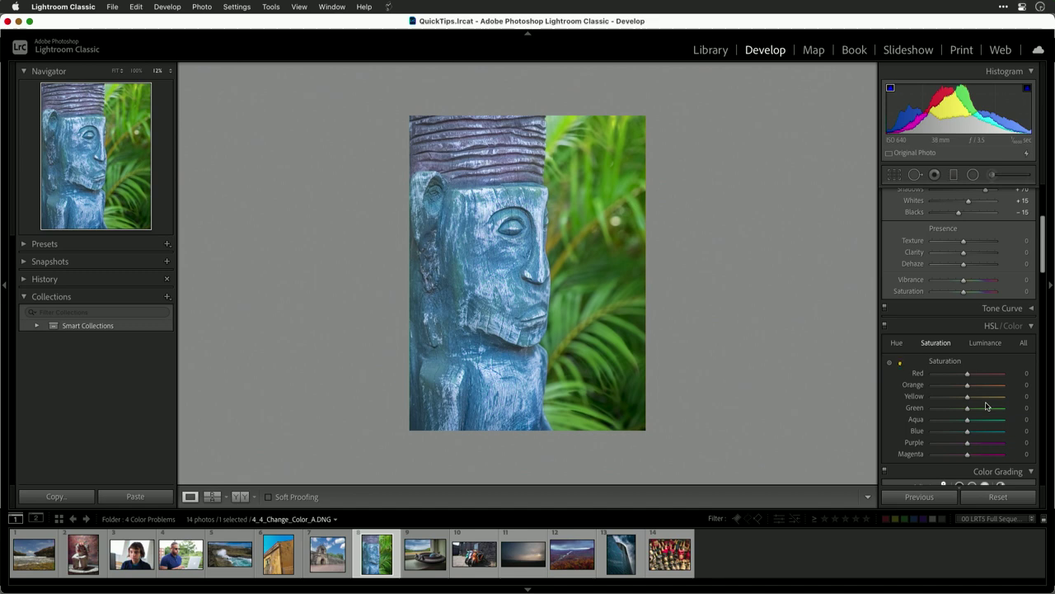
# Boost the Blue saturation by dragging the Saturation targeted adjustment tool on the tiki statue
pyautogui.click(890, 363)
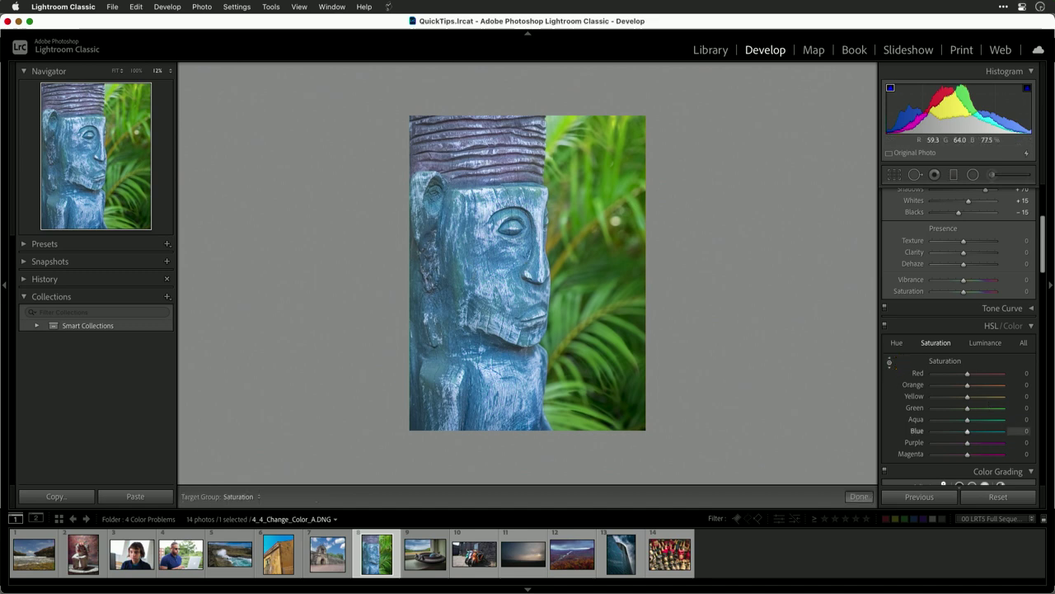
pyautogui.moveTo(473, 273)
pyautogui.mouseDown()
pyautogui.moveTo(496, 376)
pyautogui.moveTo(496, 215)
pyautogui.mouseUp()
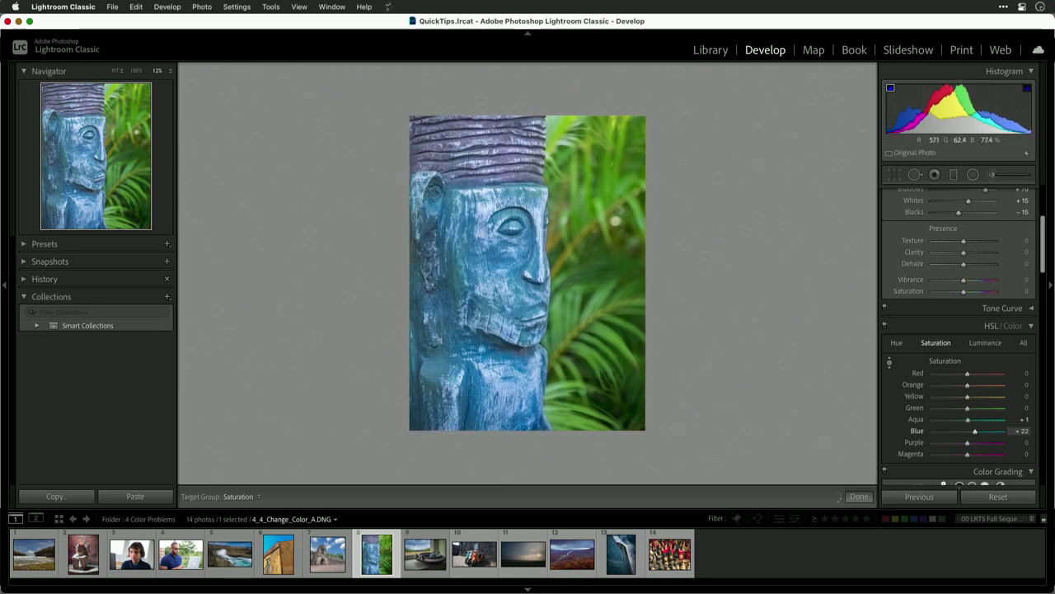
pyautogui.press('Escape')
# With the Hue targeted tool, nudge the statue's Blue toward purple and the foliage Greens toward yellow
pyautogui.click(897, 343)
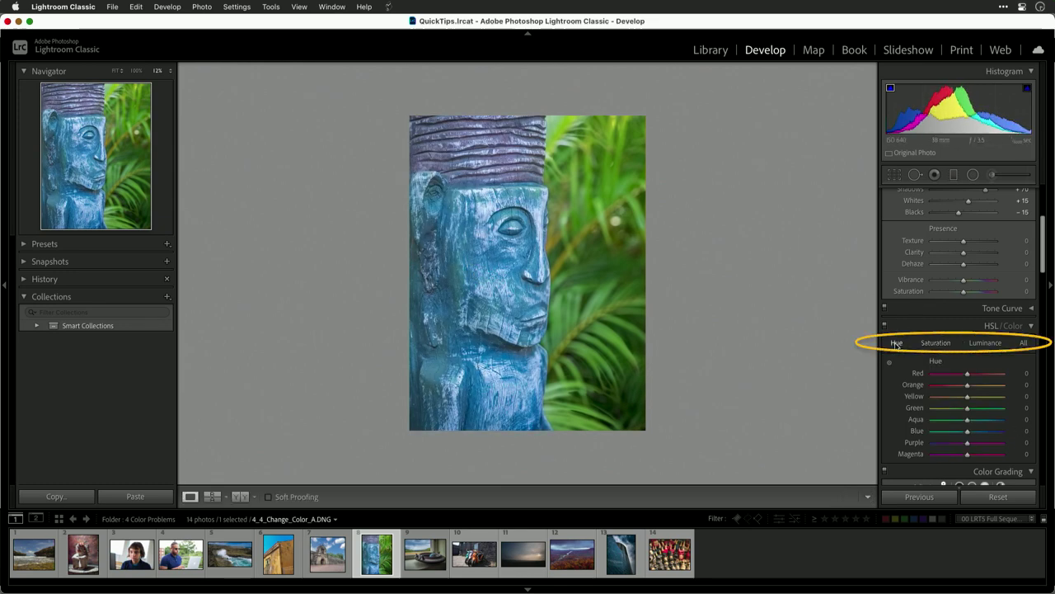
pyautogui.click(889, 362)
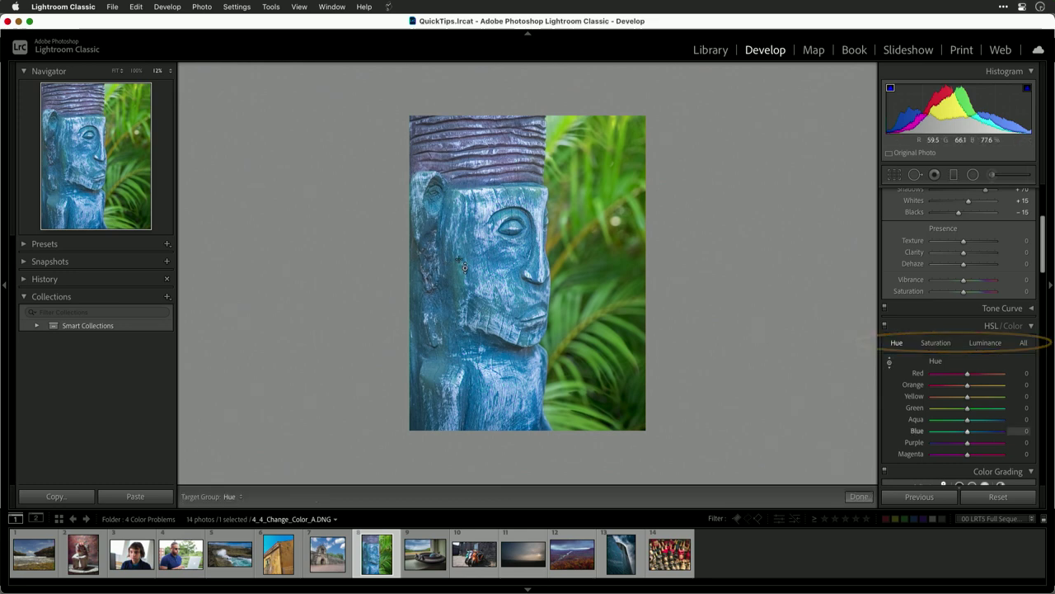
pyautogui.moveTo(462, 265); pyautogui.dragTo(462, 346)
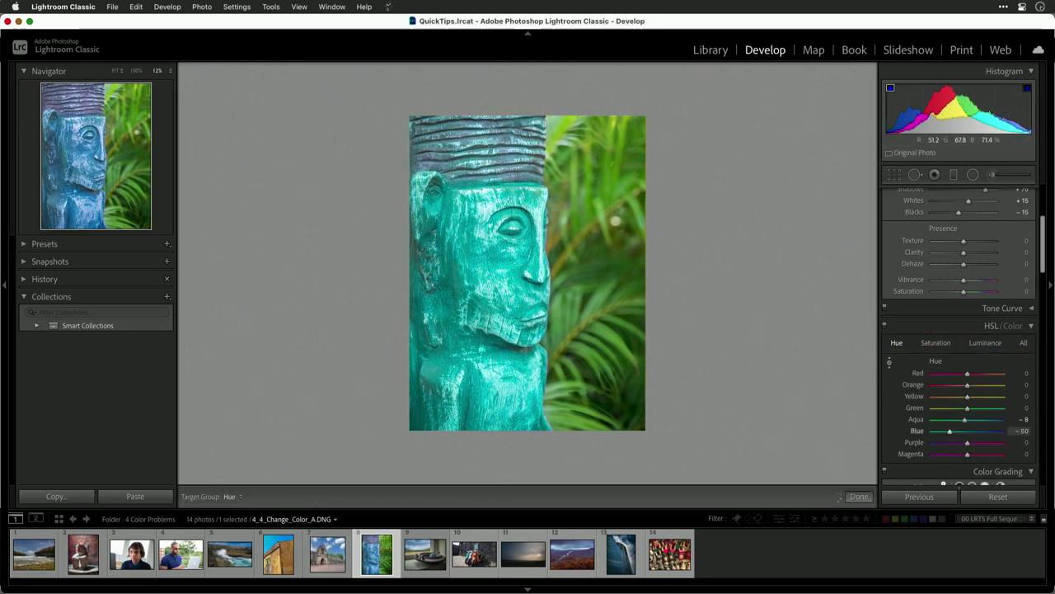
pyautogui.moveTo(461, 346); pyautogui.dragTo(462, 223)
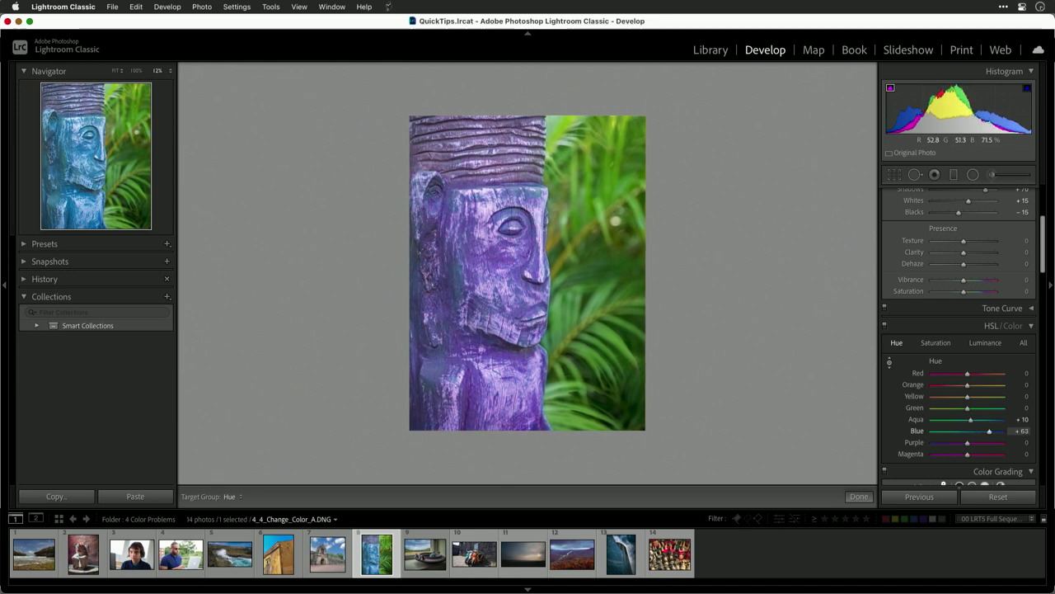
pyautogui.moveTo(461, 265); pyautogui.dragTo(462, 259)
pyautogui.moveTo(482, 165)
pyautogui.mouseDown()
pyautogui.moveTo(550, 183)
pyautogui.moveTo(577, 255)
pyautogui.mouseUp()
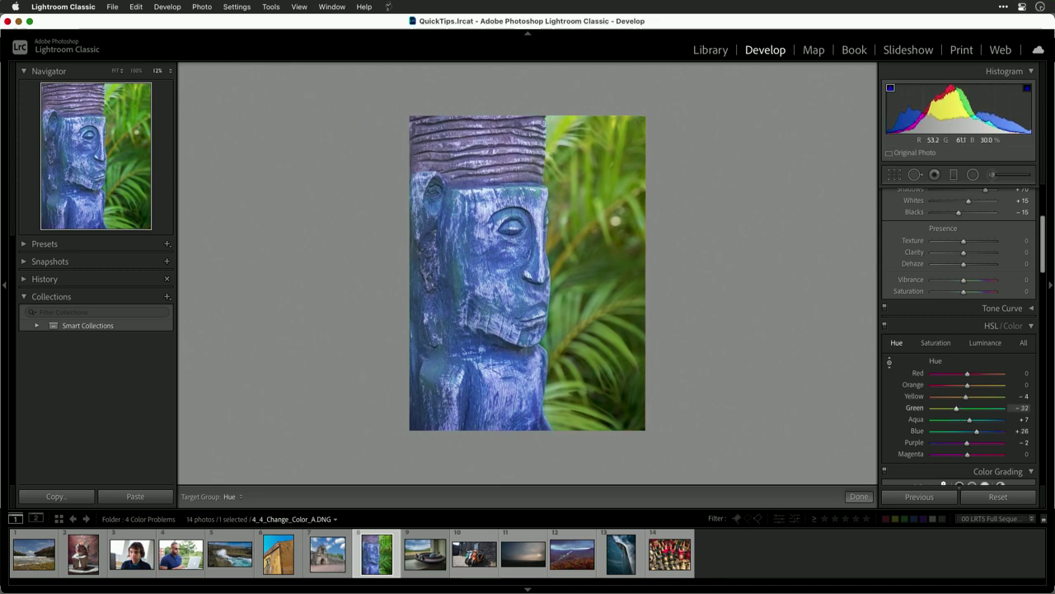
pyautogui.moveTo(610, 182); pyautogui.dragTo(610, 216)
pyautogui.click(984, 344)
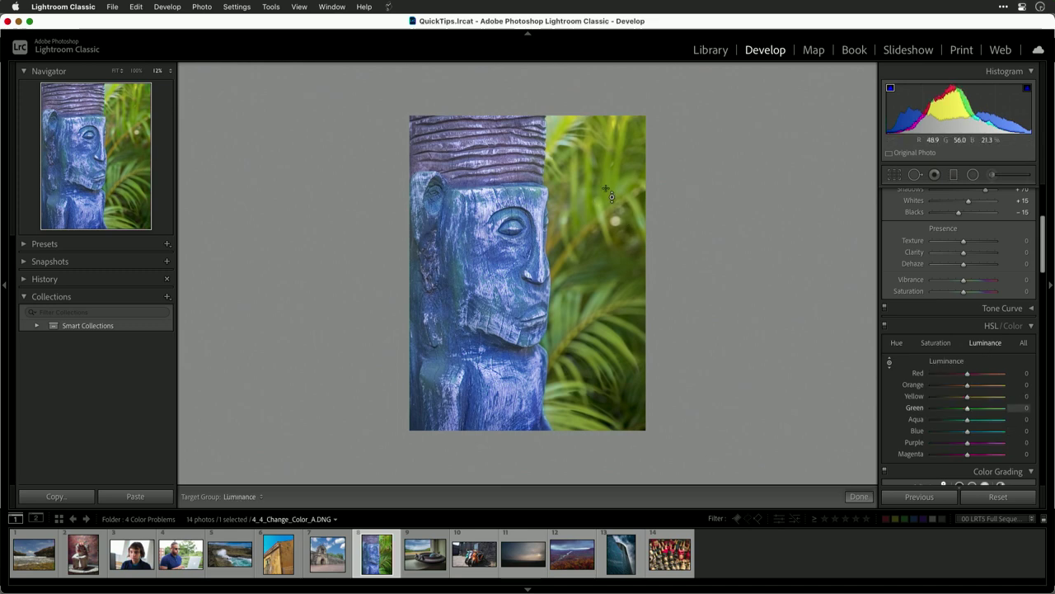
# Set HSL Luminance to Green -63 and Blue +34 by dragging on the foliage and statue
pyautogui.moveTo(610, 198); pyautogui.dragTo(610, 216)
pyautogui.moveTo(468, 260)
pyautogui.mouseDown()
pyautogui.moveTo(467, 285)
pyautogui.moveTo(468, 255)
pyautogui.mouseUp()
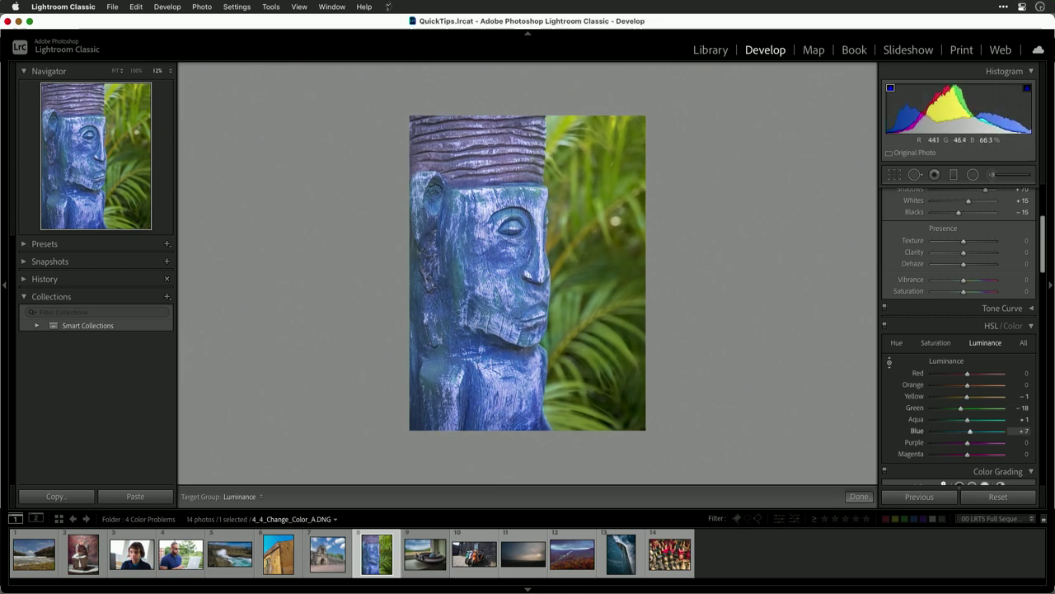
pyautogui.click(1023, 343)
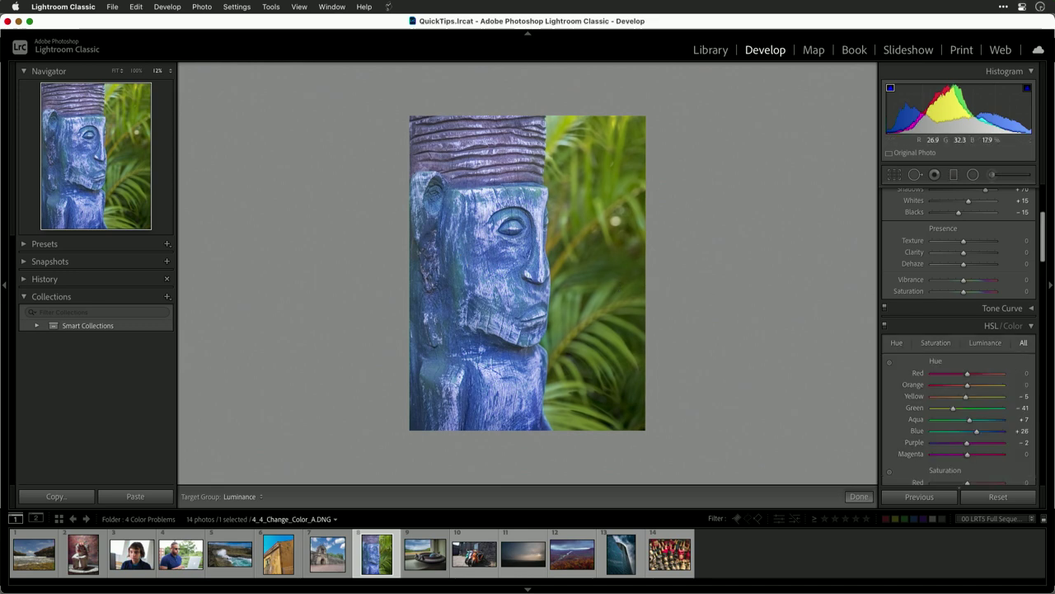
pyautogui.moveTo(618, 285); pyautogui.dragTo(618, 306)
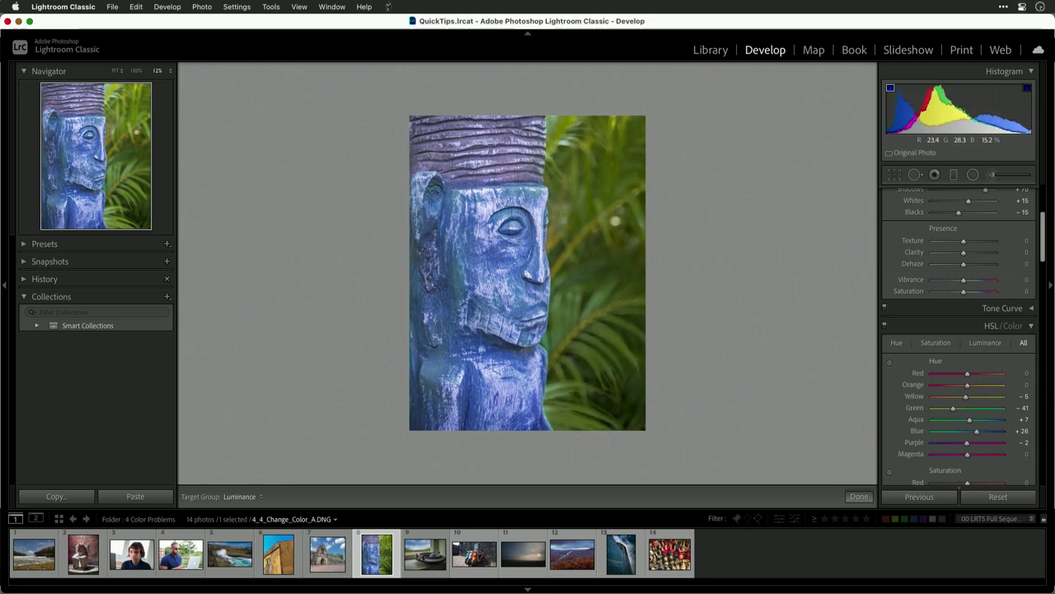
pyautogui.moveTo(618, 306); pyautogui.dragTo(619, 285)
pyautogui.moveTo(619, 285); pyautogui.dragTo(619, 272)
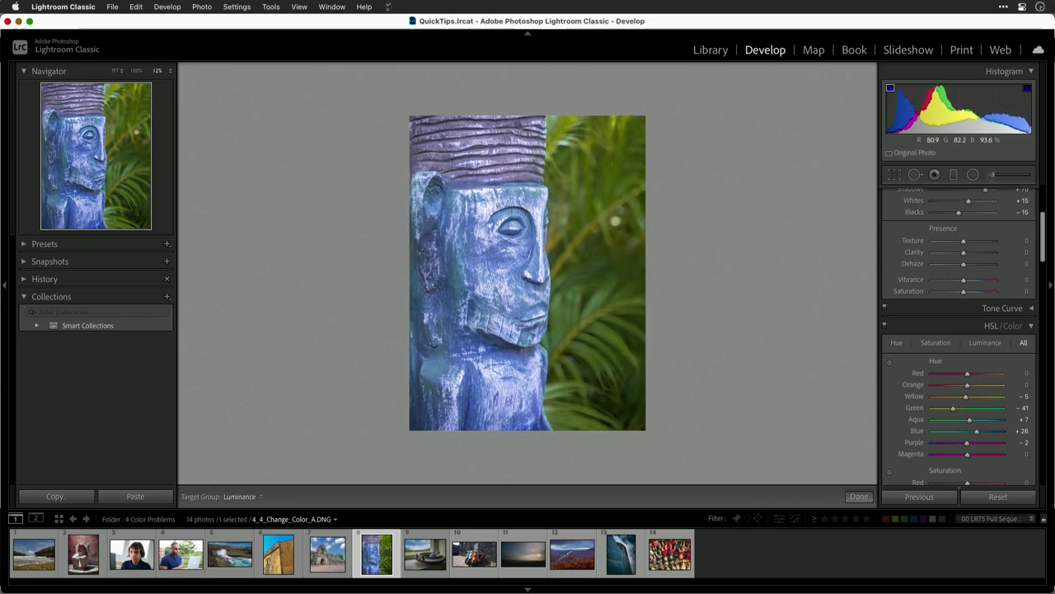
pyautogui.click(984, 343)
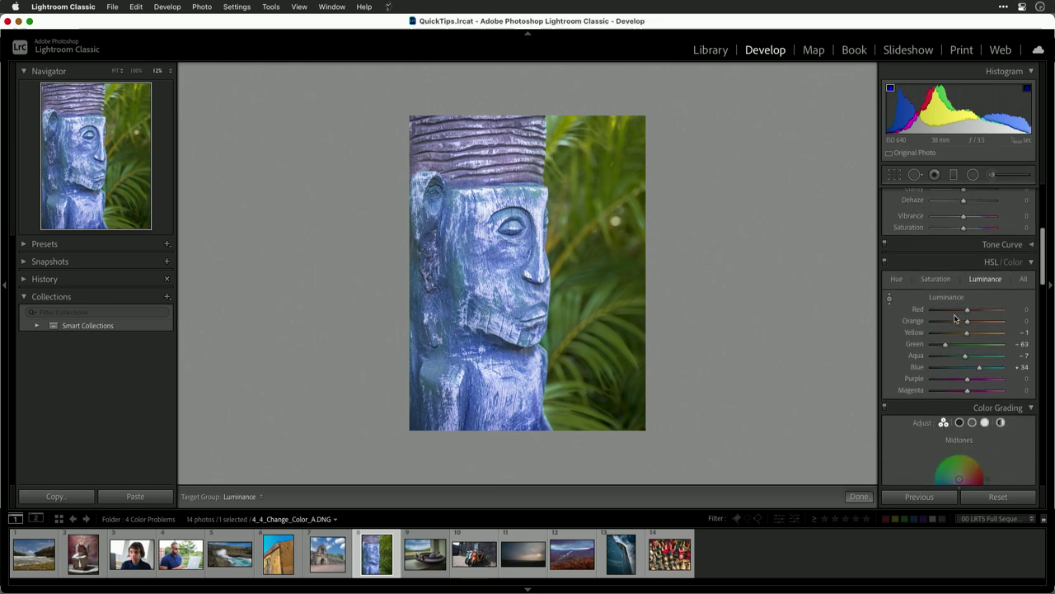
pyautogui.scroll(-5, 954, 318)
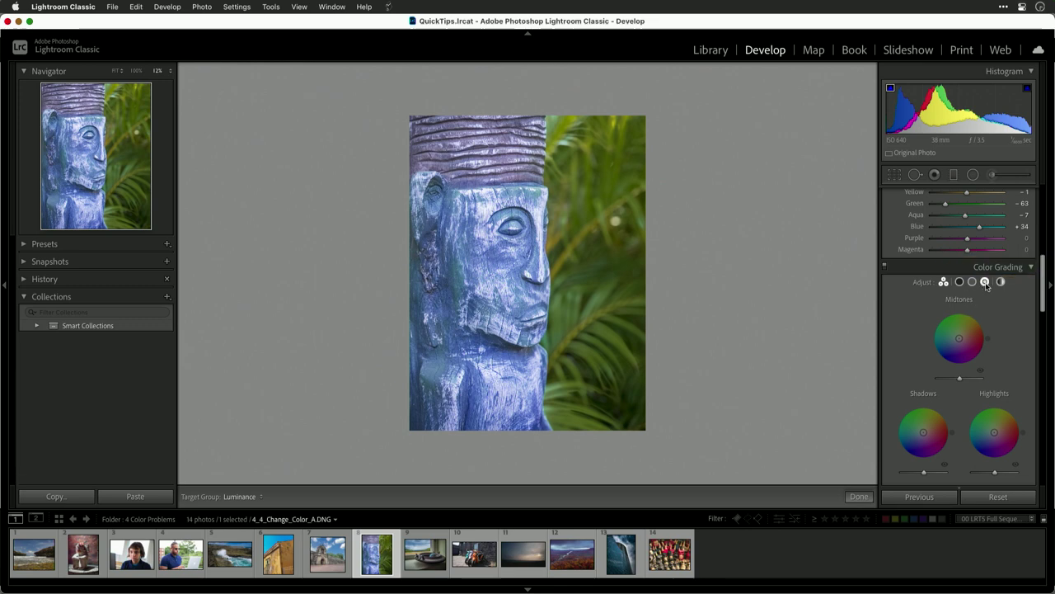
# Tint the Highlights yellow-green on the Color Grading wheel at Hue 62, Saturation 40
pyautogui.click(985, 282)
pyautogui.moveTo(959, 361); pyautogui.dragTo(965, 369)
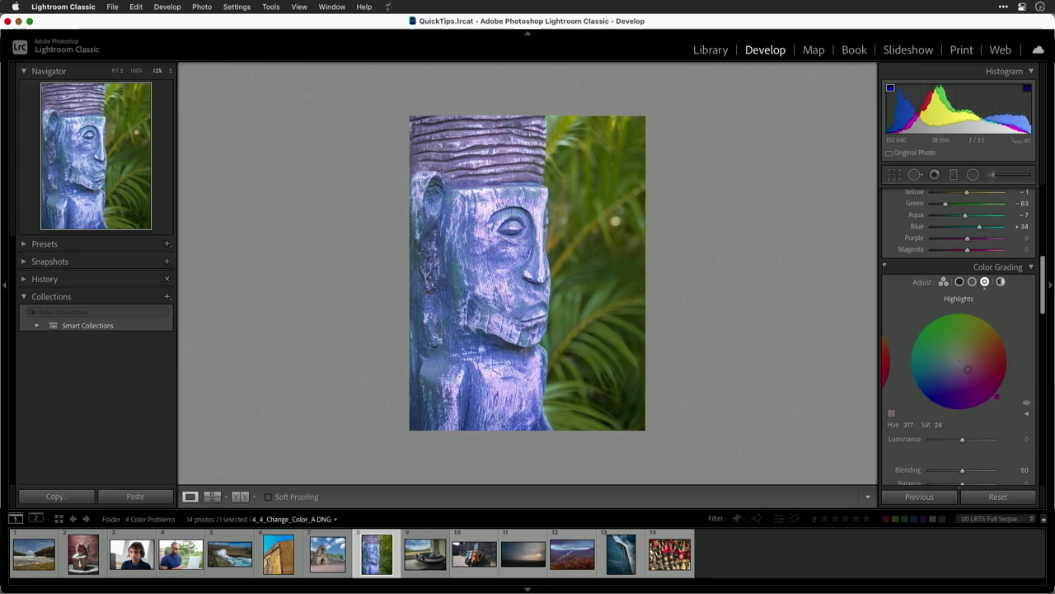
pyautogui.moveTo(967, 368); pyautogui.dragTo(939, 356)
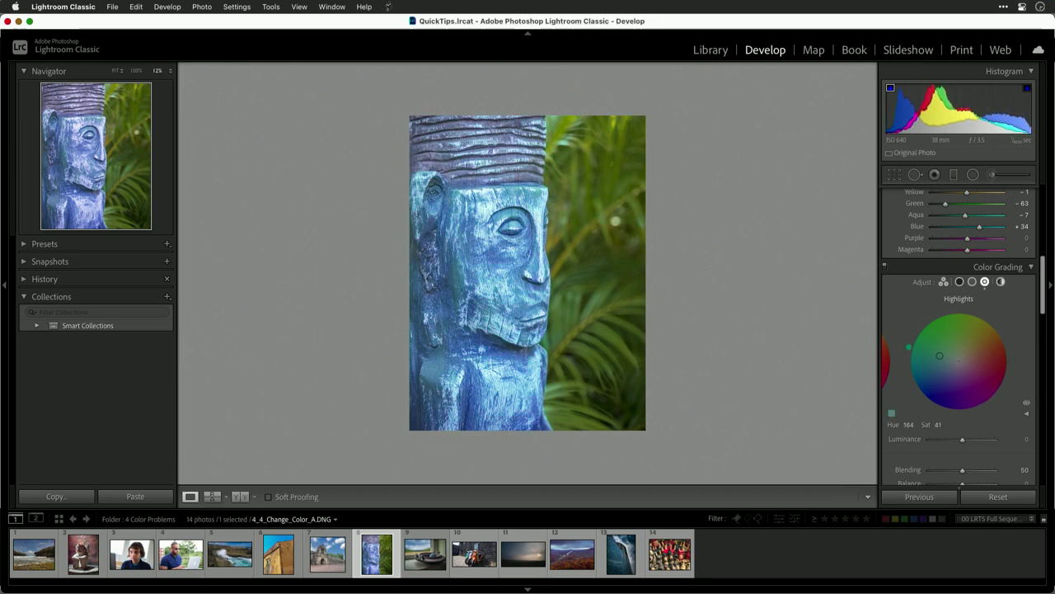
pyautogui.moveTo(939, 355); pyautogui.dragTo(967, 343)
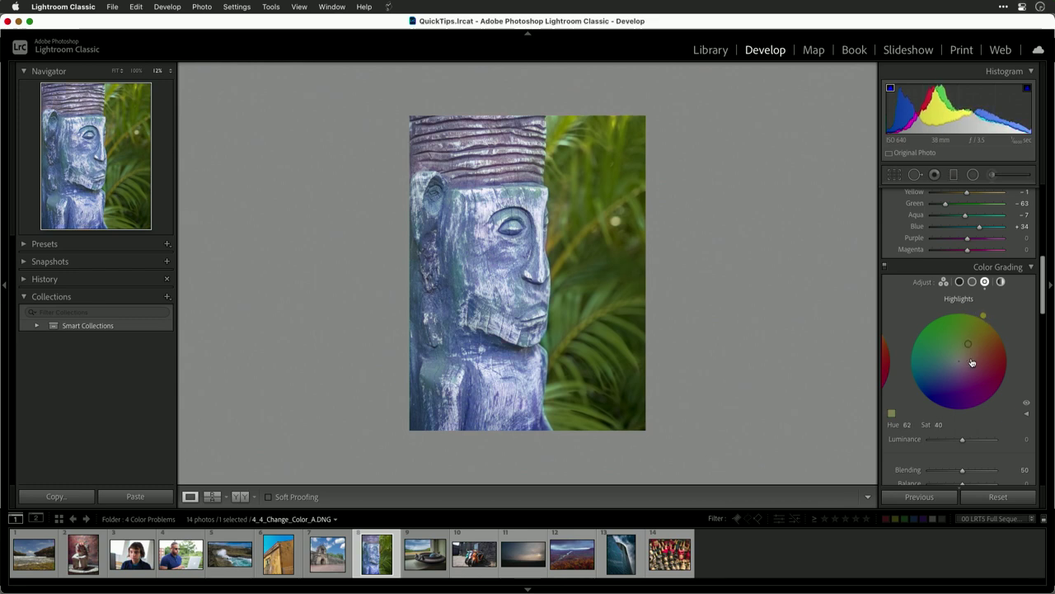
pyautogui.scroll(-1, 976, 439)
pyautogui.scroll(-2, 975, 435)
pyautogui.scroll(-1, 972, 429)
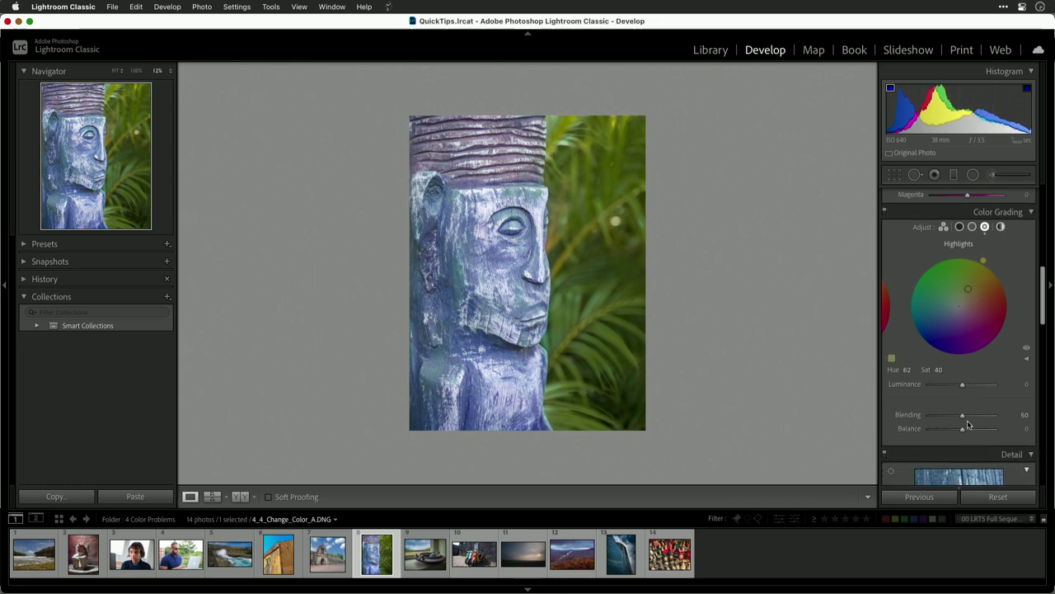
# Set grading Blending to 69 and Balance to -20, then show the Before/After comparison
pyautogui.moveTo(965, 415); pyautogui.dragTo(977, 414)
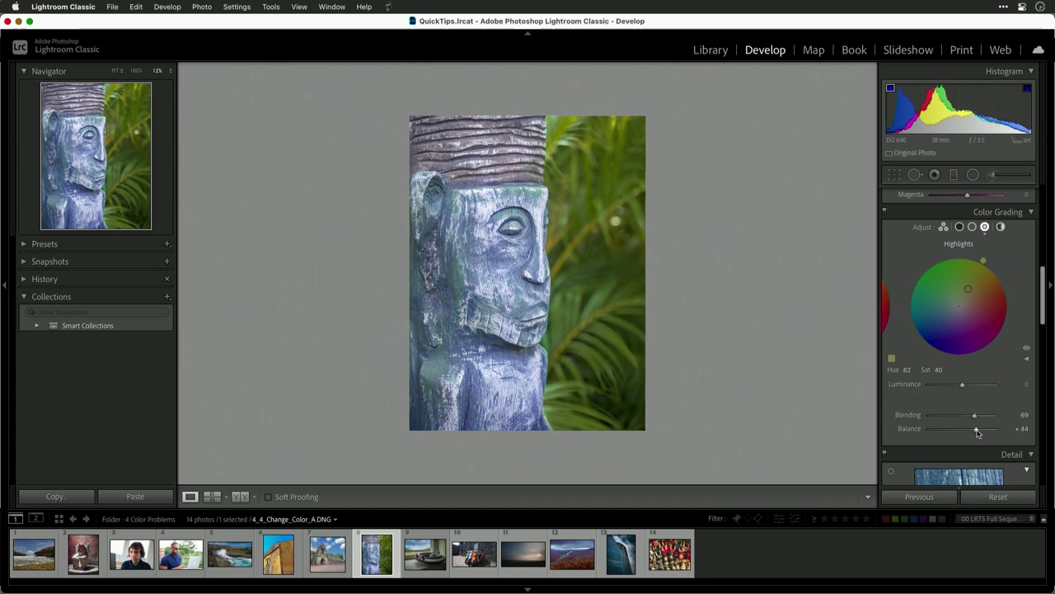
pyautogui.moveTo(978, 429); pyautogui.dragTo(956, 431)
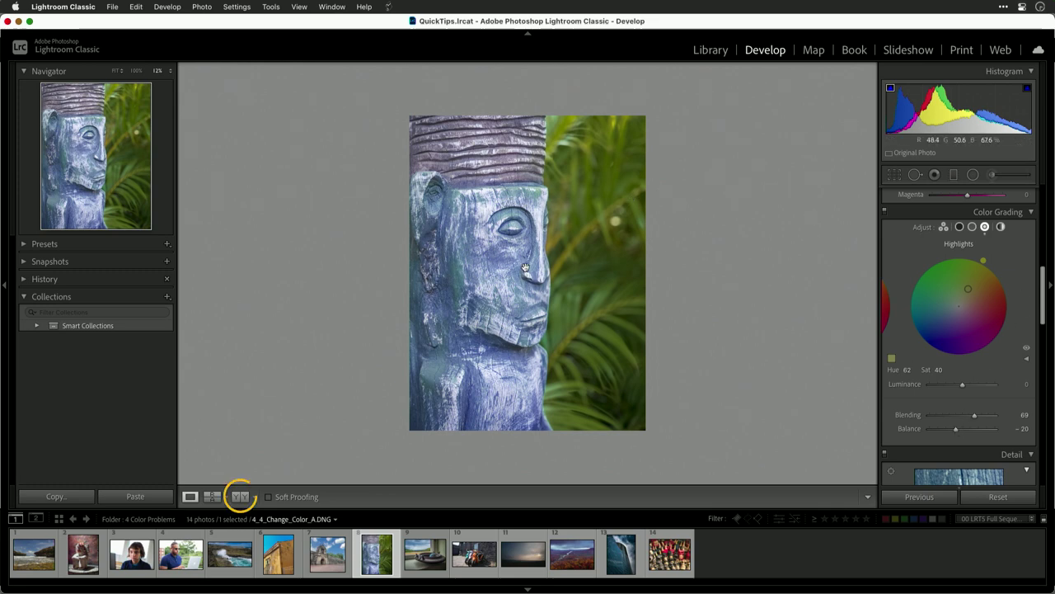
pyautogui.click(238, 498)
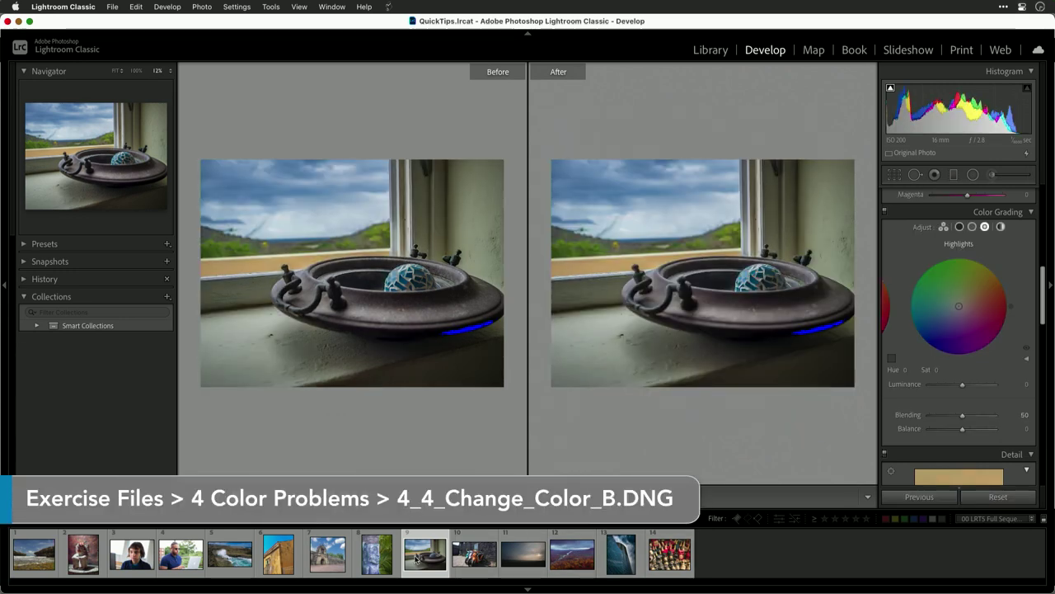
# Show the window-sill photo alone in Loupe view, zoomed in and panned toward its bottom edge
pyautogui.press('y')
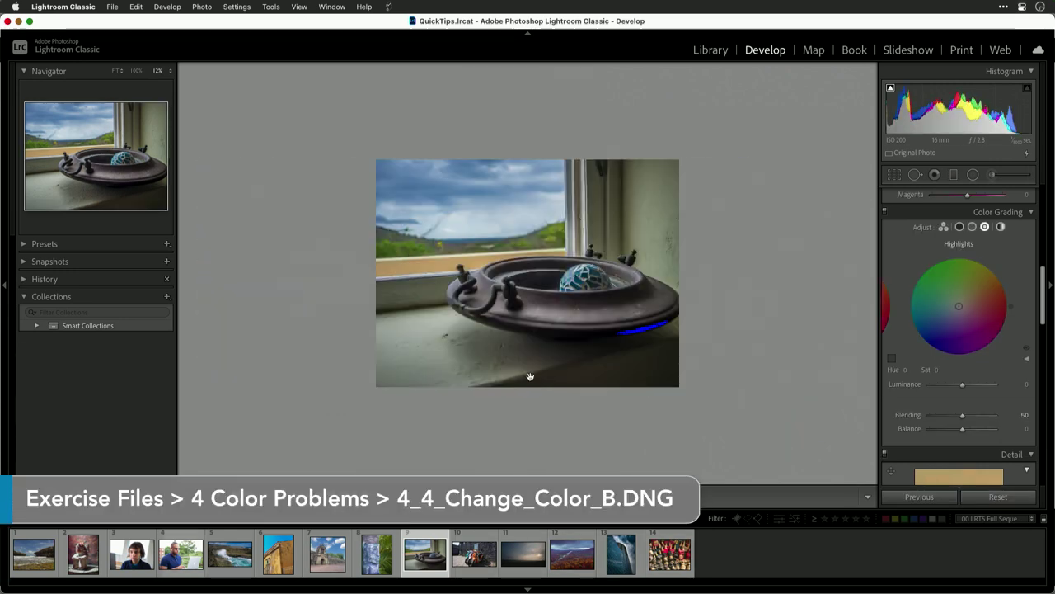
pyautogui.click(550, 372)
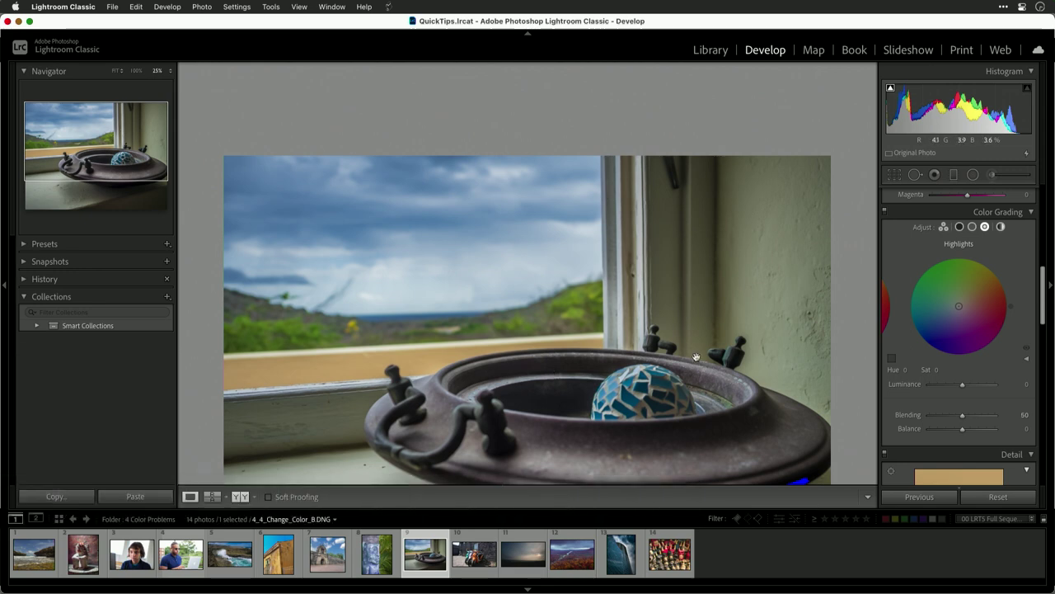
pyautogui.moveTo(696, 356); pyautogui.dragTo(652, 320)
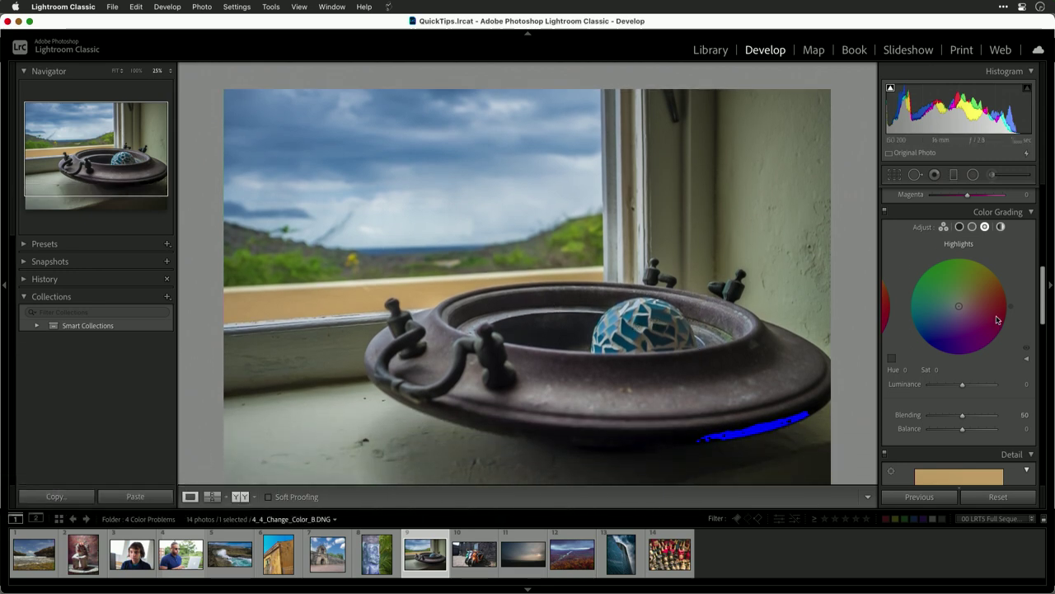
pyautogui.scroll(3, 997, 319)
pyautogui.scroll(5, 996, 320)
pyautogui.scroll(2, 996, 320)
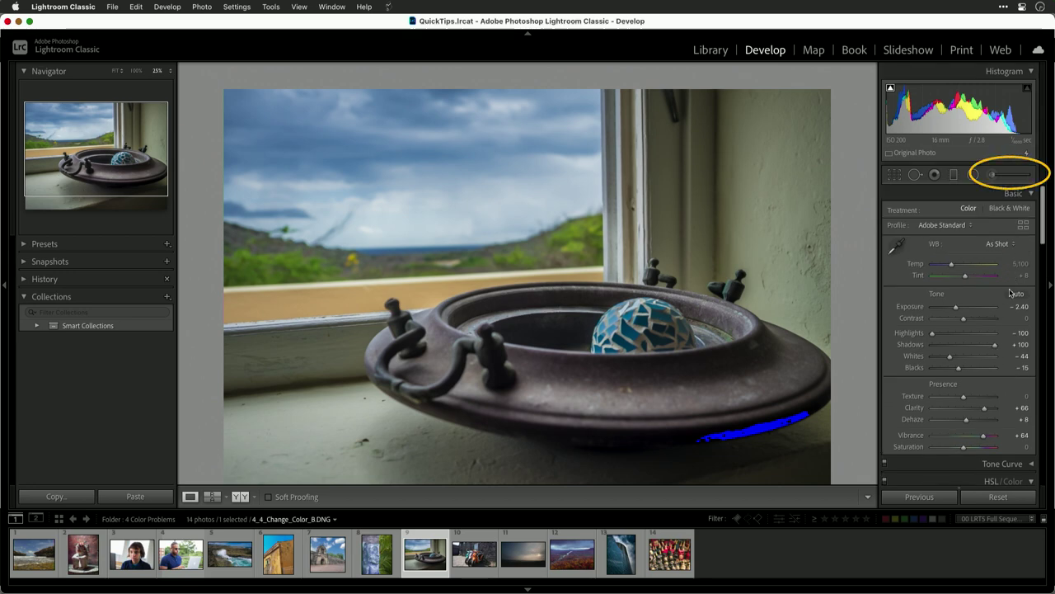
# Start a new Adjustment Brush mask and reduce the brush size to 12 with the [ key
pyautogui.click(992, 175)
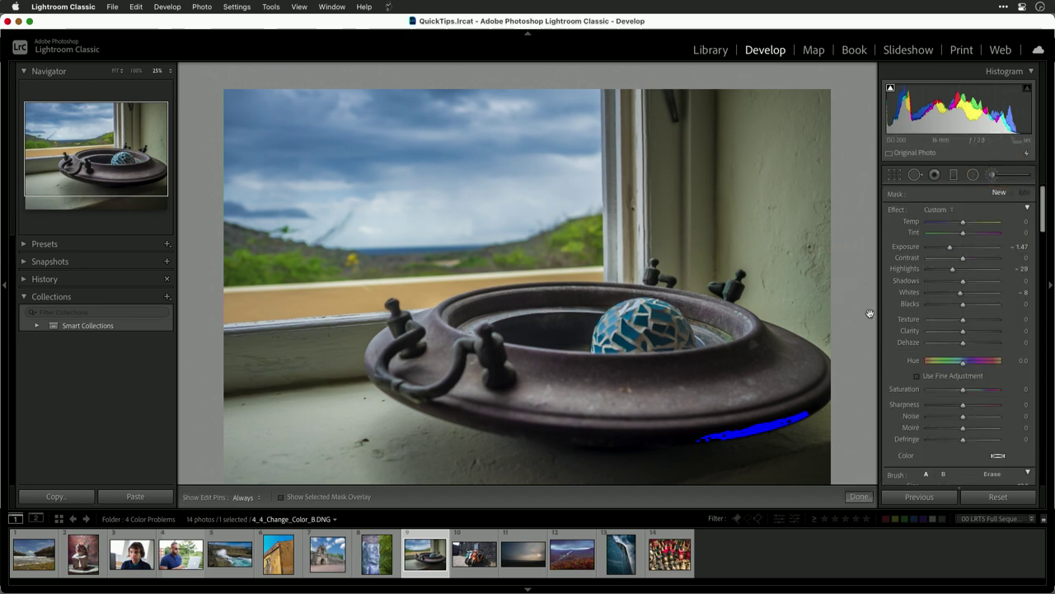
pyautogui.scroll(-2, 898, 320)
pyautogui.scroll(-2, 902, 347)
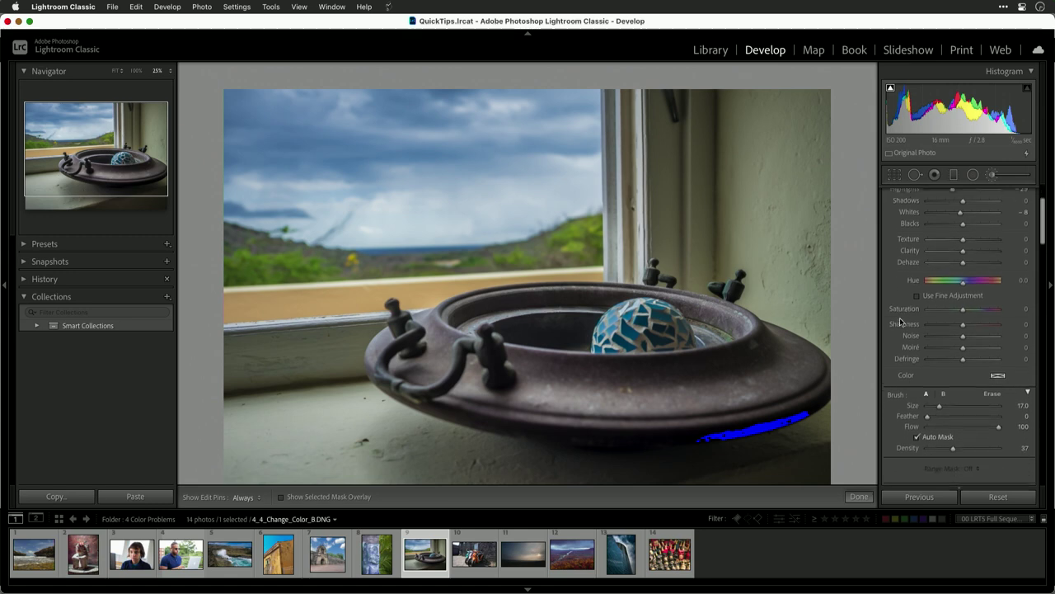
pyautogui.scroll(-1, 911, 379)
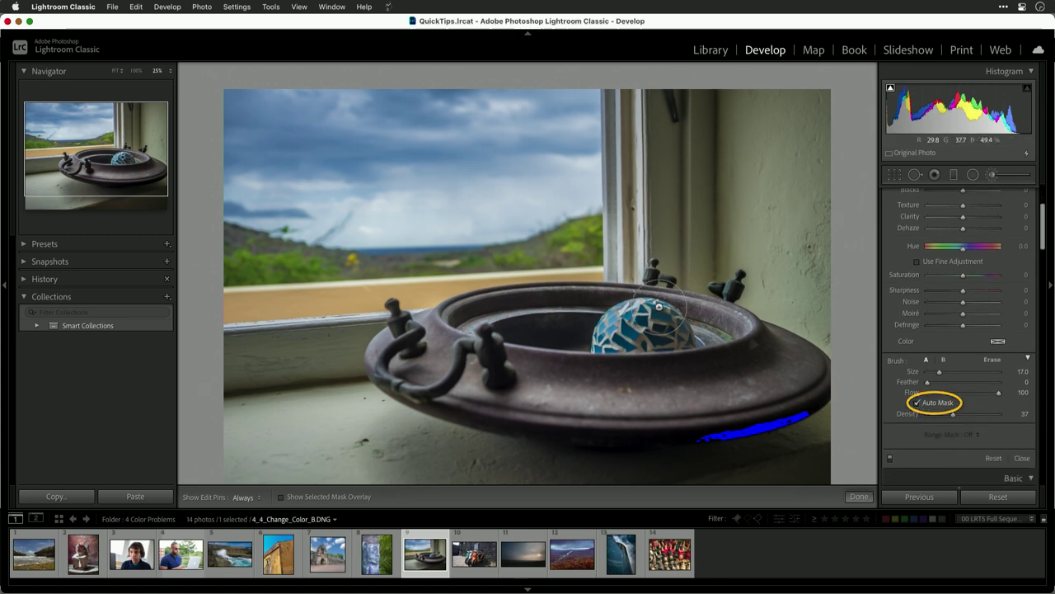
pyautogui.press('[')
pyautogui.press('[')
pyautogui.press('[')
pyautogui.press('[')
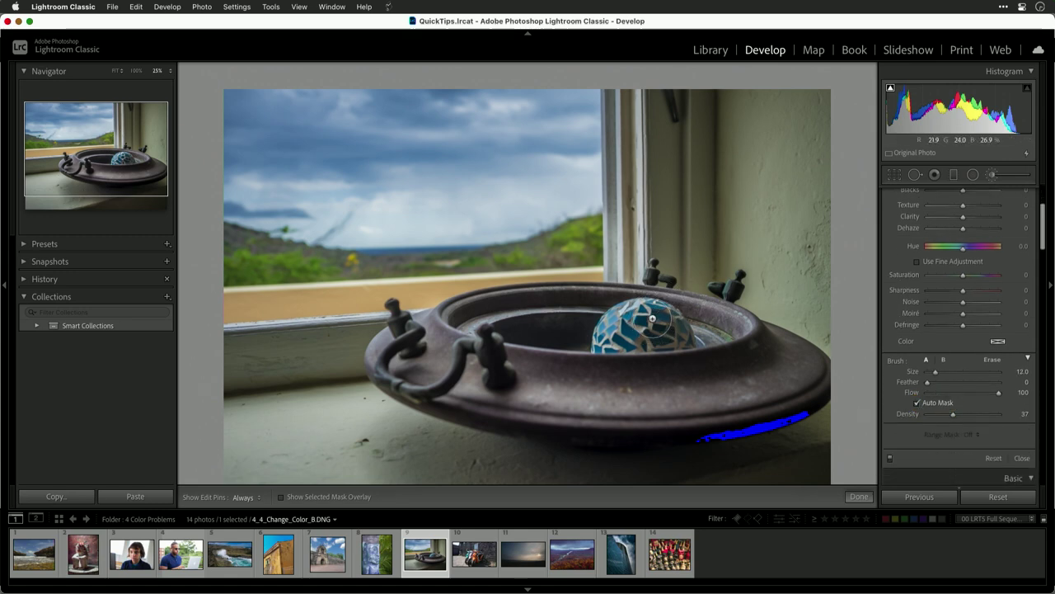
pyautogui.press('[')
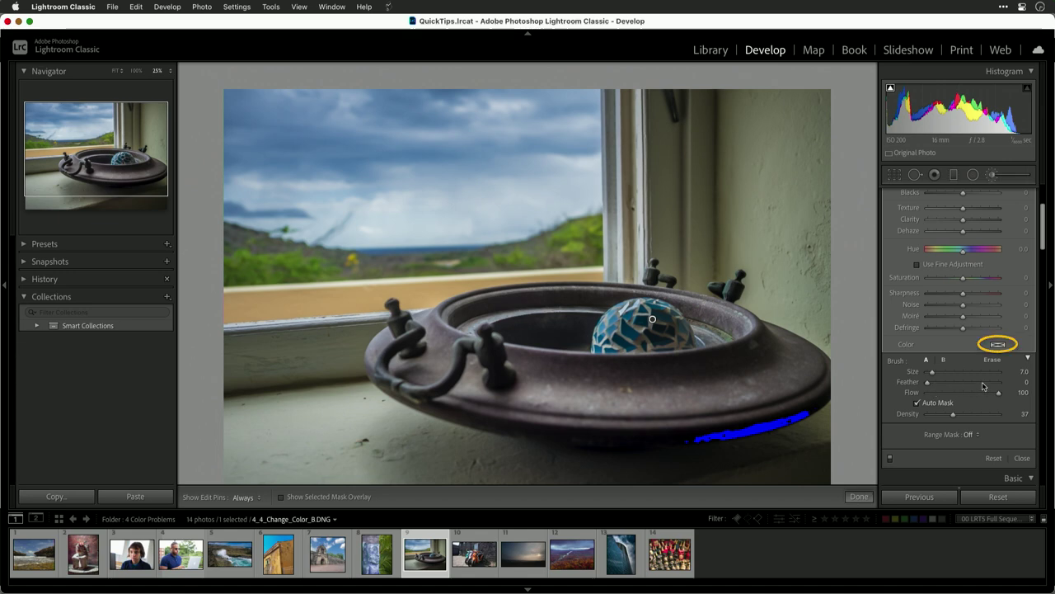
# Tint the brush red and paint it around the mosaic ball's right and lower edge
pyautogui.click(1000, 344)
pyautogui.click(970, 343)
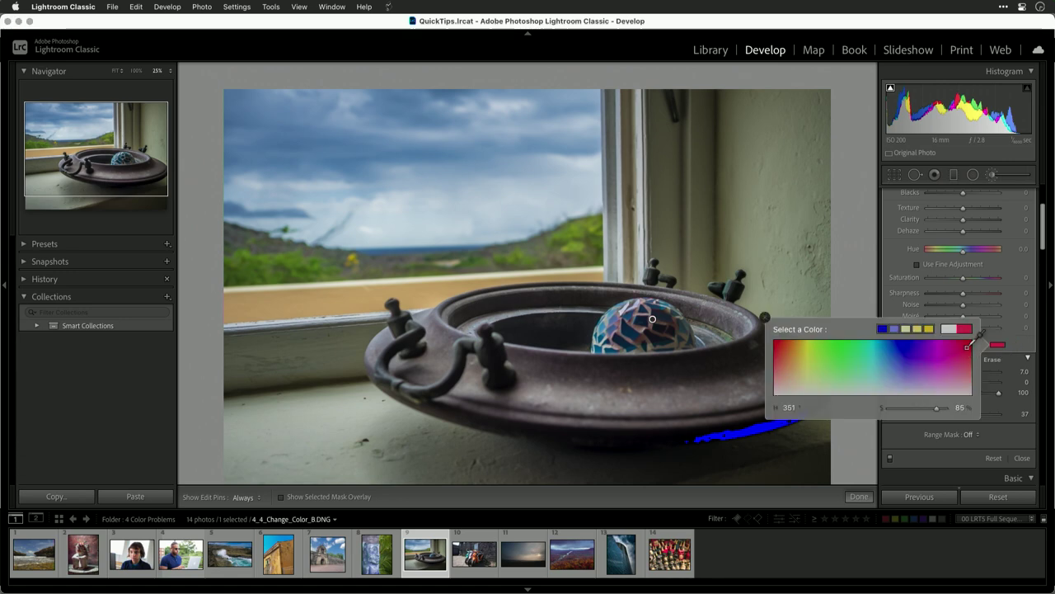
pyautogui.click(634, 320)
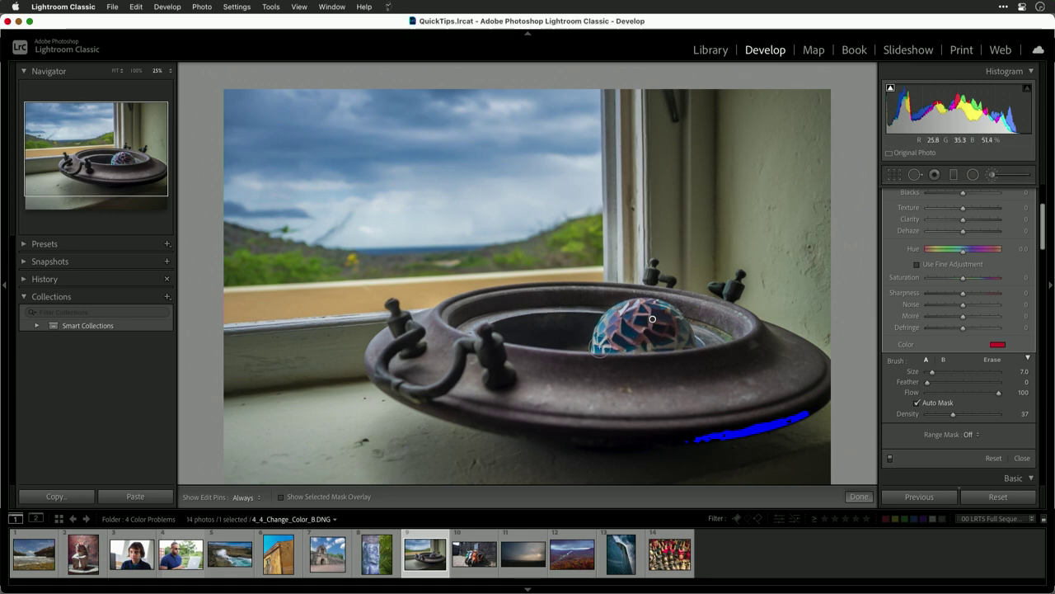
pyautogui.press('h')
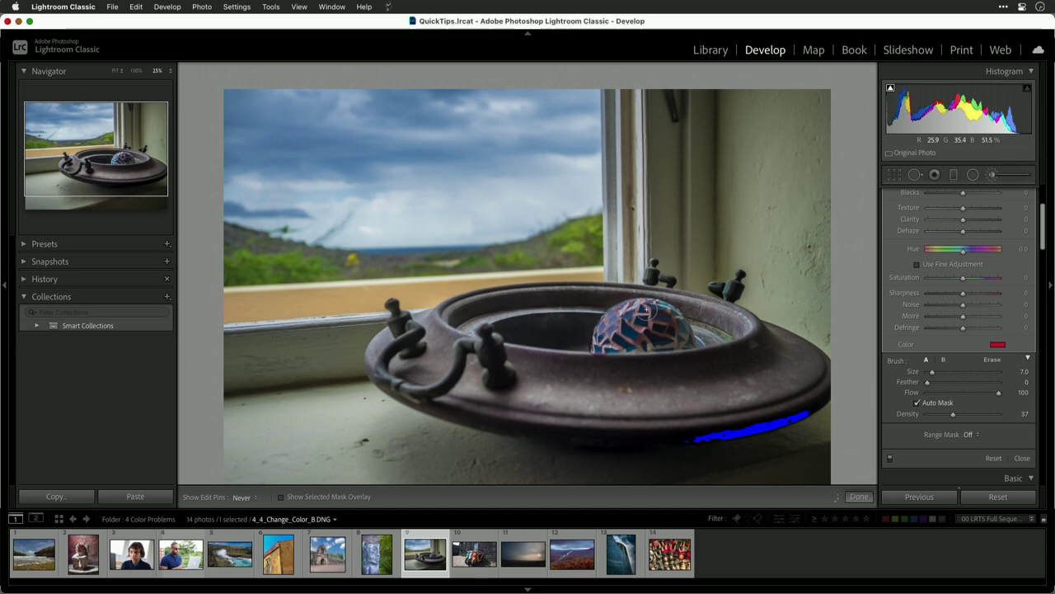
pyautogui.moveTo(646, 309)
pyautogui.mouseDown()
pyautogui.moveTo(643, 347)
pyautogui.moveTo(615, 351)
pyautogui.mouseUp()
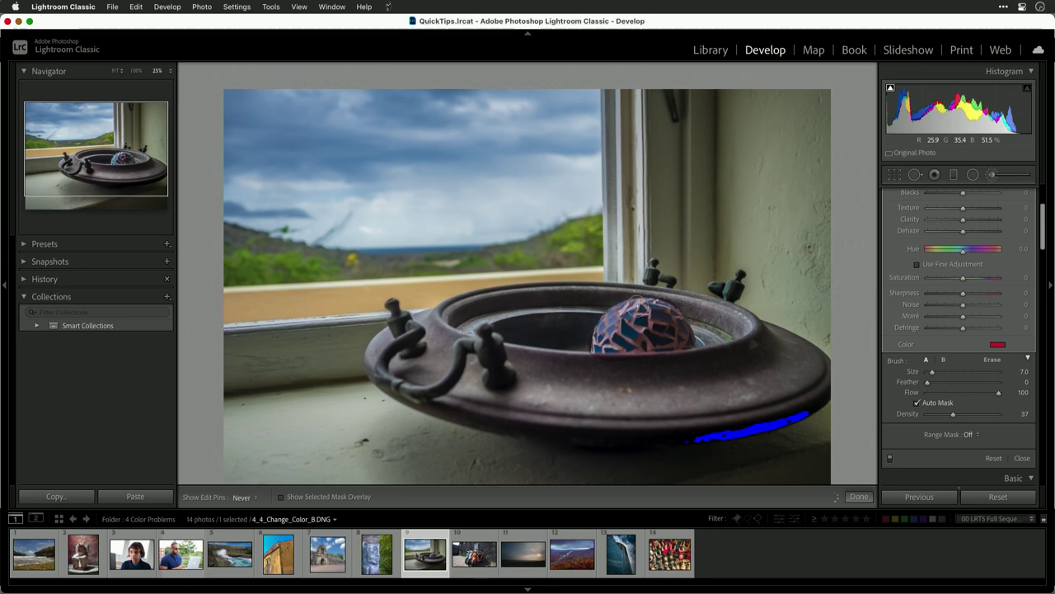
pyautogui.press('h')
pyautogui.press('h')
# Turn off Auto Mask, shrink the brush to size 3, and touch up the ball's edges, erasing with Alt
pyautogui.click(918, 403)
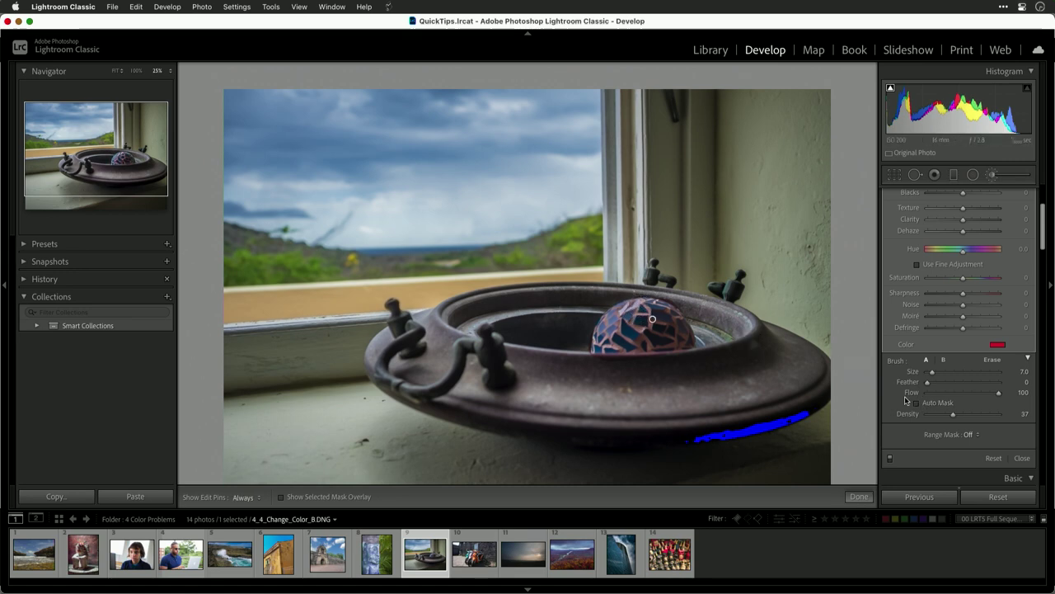
pyautogui.press('[')
pyautogui.press('[')
pyautogui.press('[')
pyautogui.press('h')
pyautogui.press('h')
pyautogui.press('alt')
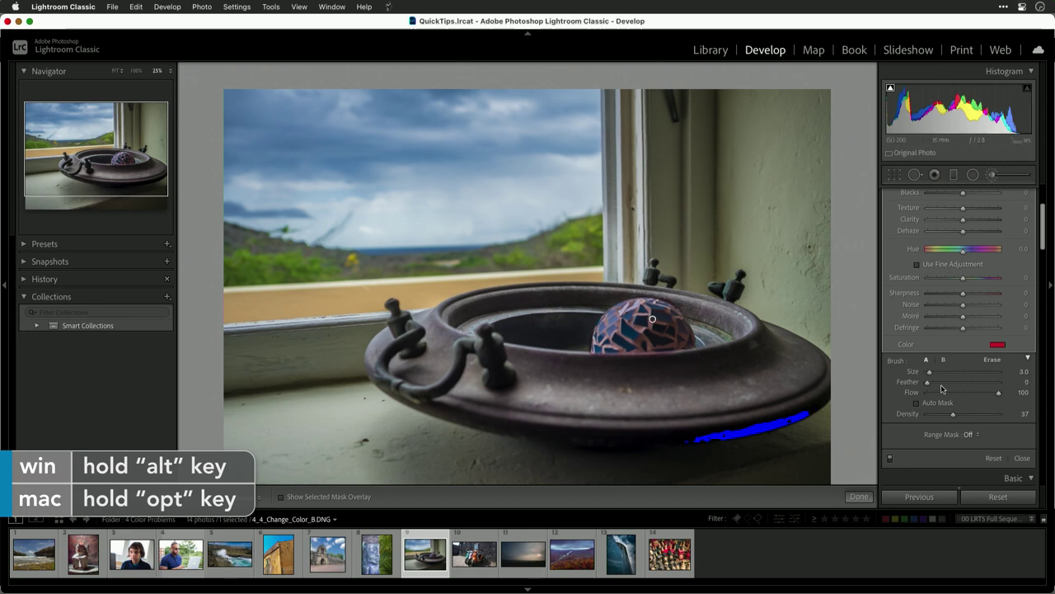
# Drop the brush tint's saturation to 0 in the color picker so the ball shows blue again
pyautogui.click(997, 344)
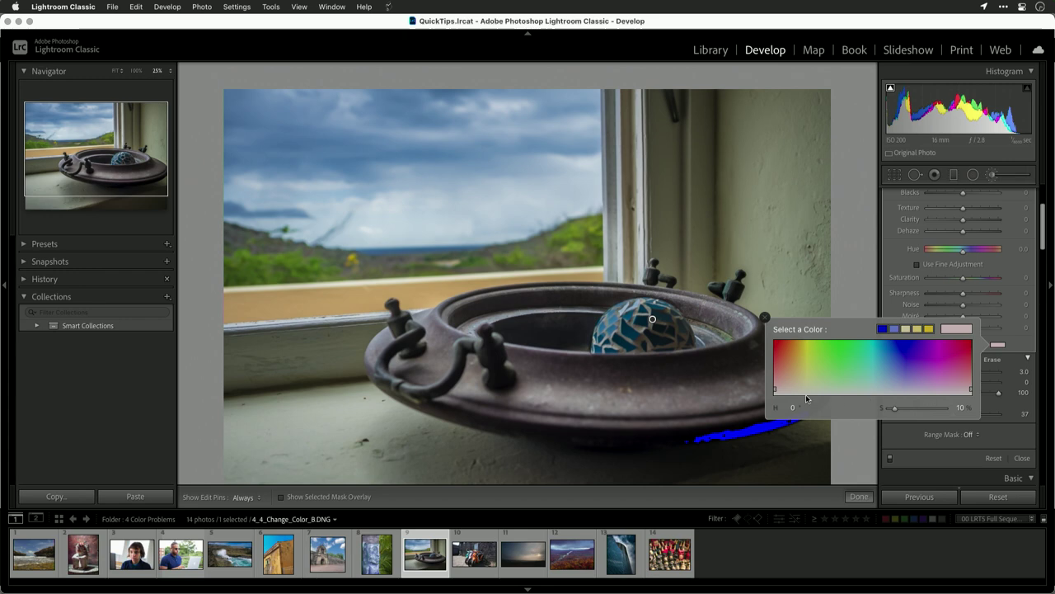
pyautogui.moveTo(775, 391); pyautogui.dragTo(776, 394)
pyautogui.scroll(2, 1028, 301)
pyautogui.scroll(2, 1027, 301)
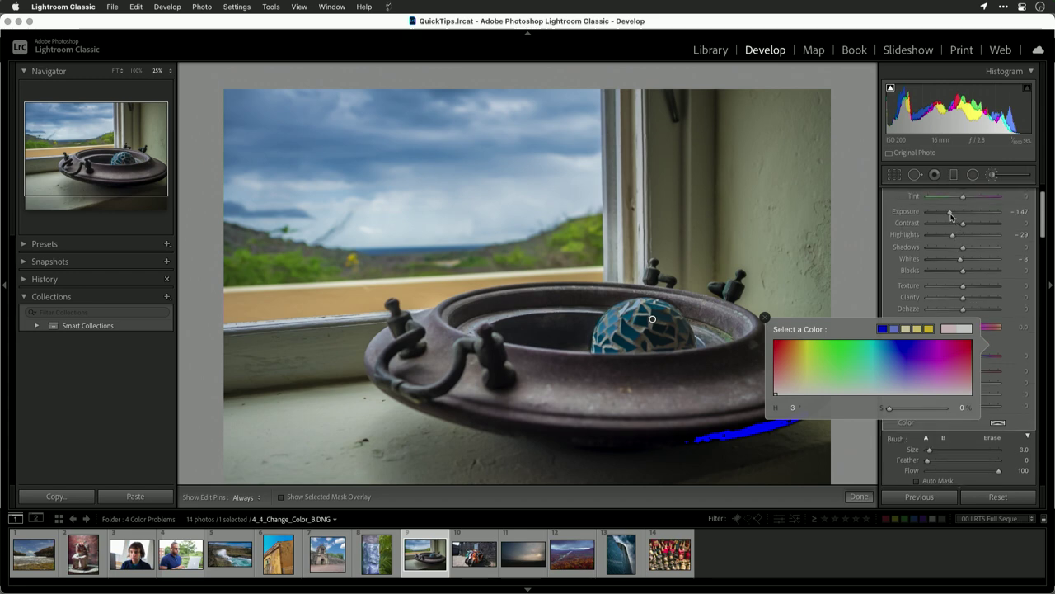
# Raise mask Exposure to 1.31 and fine-tune Hue near 156 with Saturation 88, zooming to 50%
pyautogui.moveTo(950, 215); pyautogui.dragTo(956, 213)
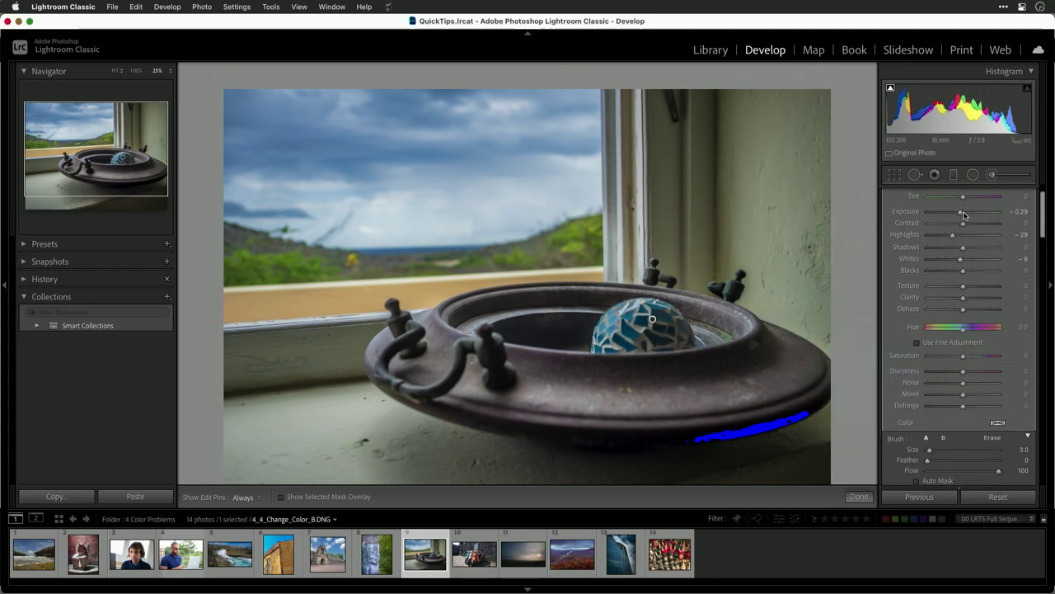
pyautogui.moveTo(959, 214); pyautogui.dragTo(979, 215)
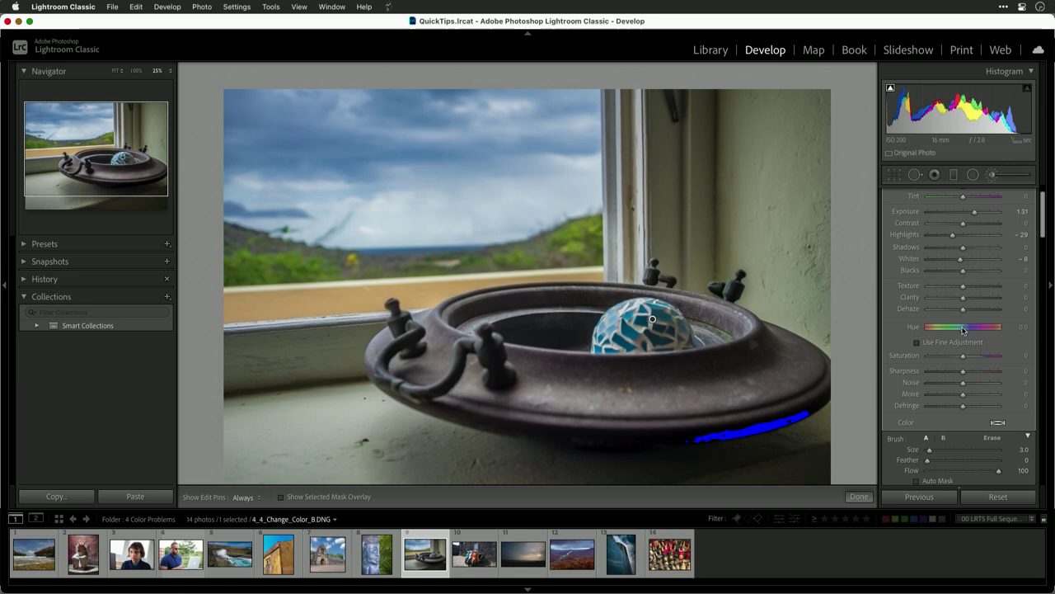
pyautogui.moveTo(962, 330)
pyautogui.mouseDown()
pyautogui.moveTo(918, 337)
pyautogui.moveTo(968, 336)
pyautogui.mouseUp()
pyautogui.click(952, 345)
pyautogui.moveTo(989, 332)
pyautogui.mouseDown()
pyautogui.moveTo(934, 334)
pyautogui.moveTo(973, 336)
pyautogui.moveTo(983, 360)
pyautogui.mouseUp()
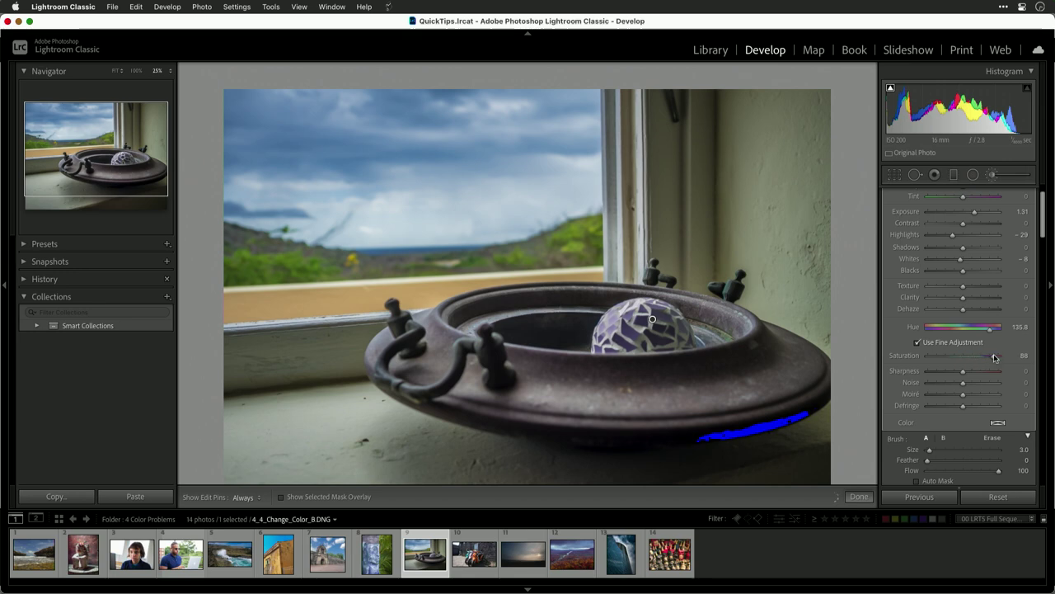
pyautogui.press('super+equal')
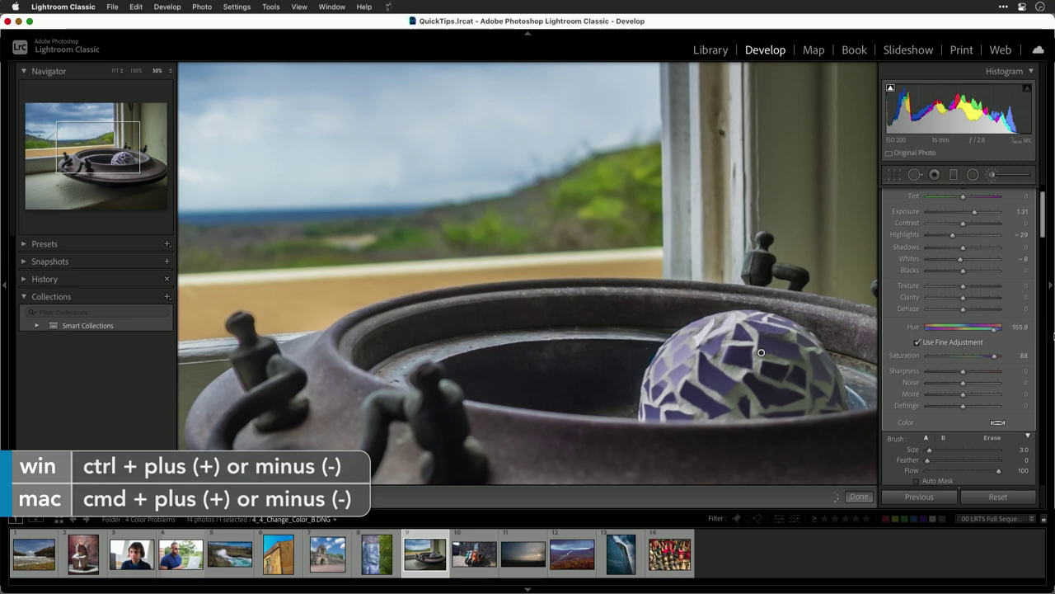
# Shift the ball mask's hue to -122 so the tiles turn green, and raise clarity to 48
pyautogui.moveTo(1053, 336); pyautogui.dragTo(998, 333)
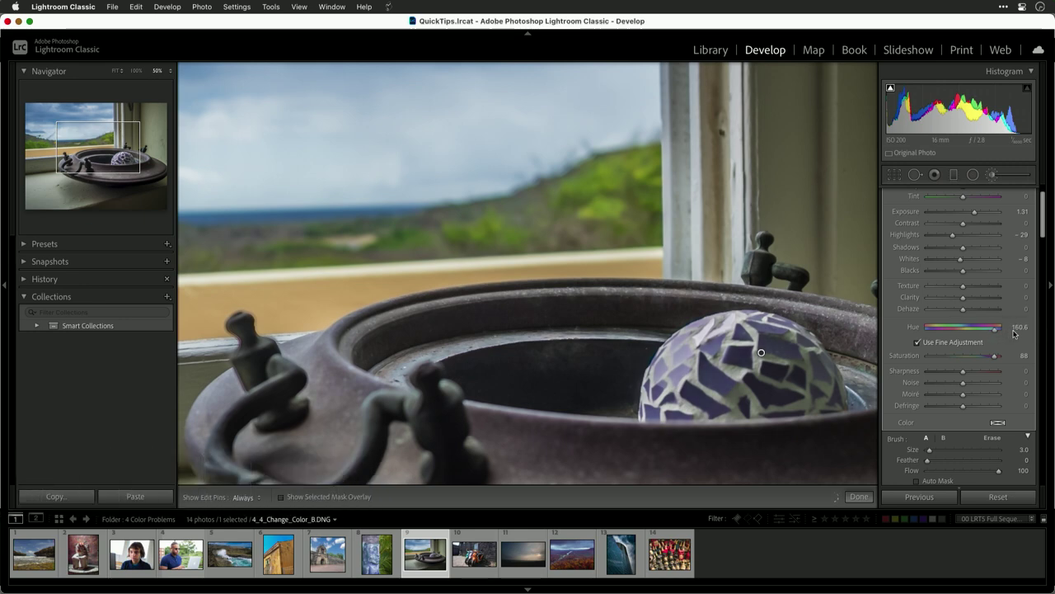
pyautogui.moveTo(935, 339); pyautogui.dragTo(614, 344)
pyautogui.click(925, 345)
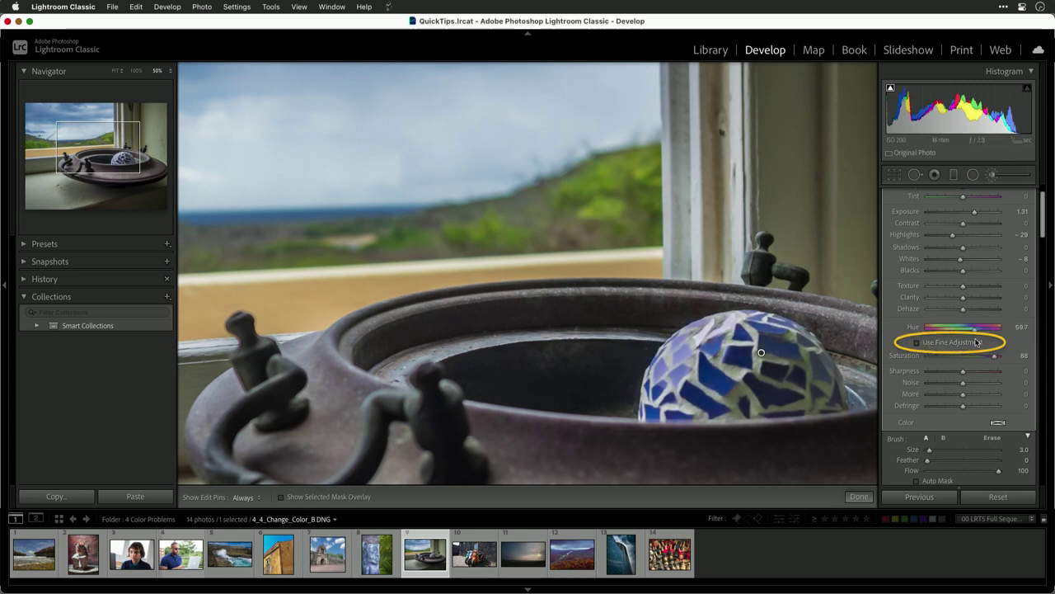
pyautogui.moveTo(976, 328); pyautogui.dragTo(947, 338)
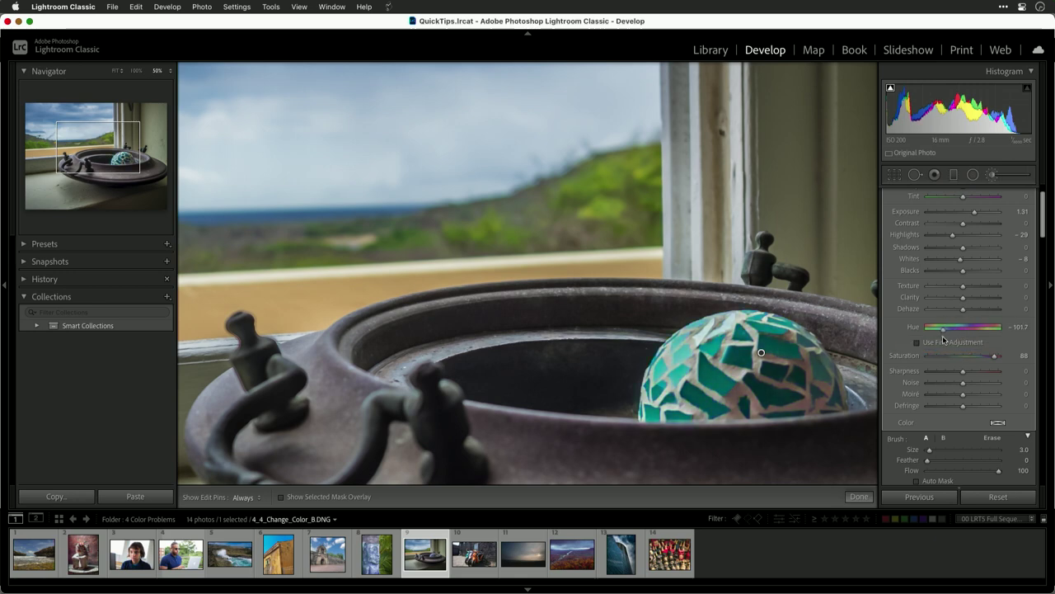
pyautogui.click(939, 345)
pyautogui.moveTo(944, 333); pyautogui.dragTo(878, 338)
pyautogui.moveTo(969, 300); pyautogui.dragTo(989, 300)
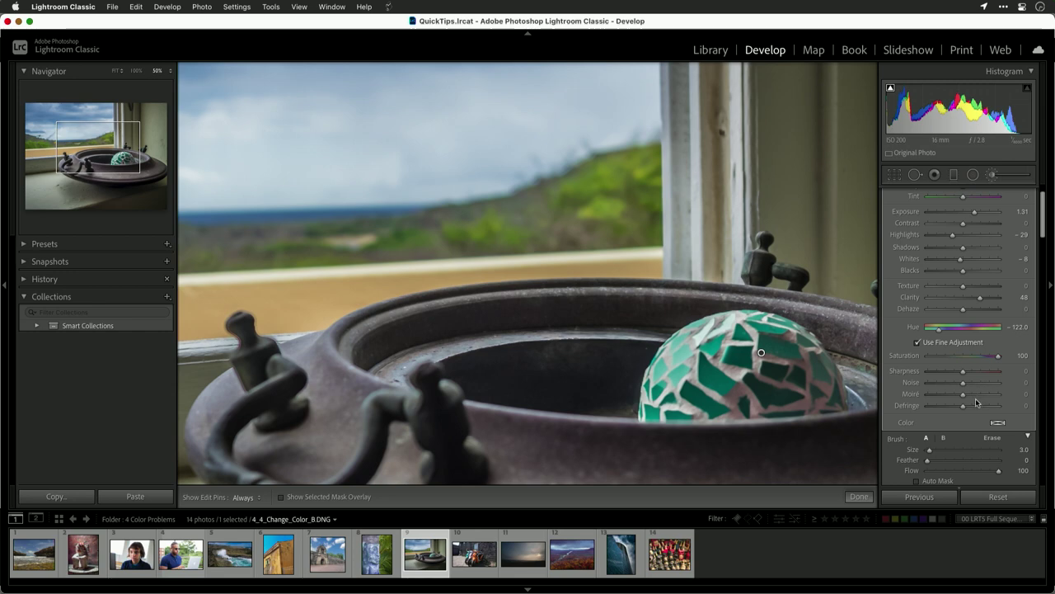
pyautogui.scroll(2, 976, 403)
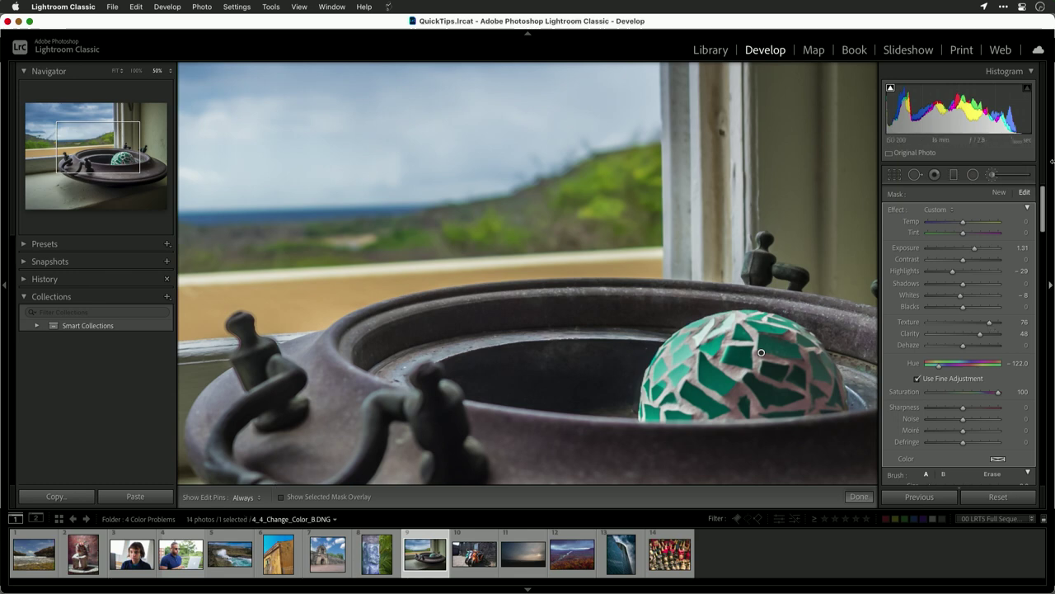
# Finish the brush and show a Left/Right before/after view centred on the mosaic ball
pyautogui.click(992, 175)
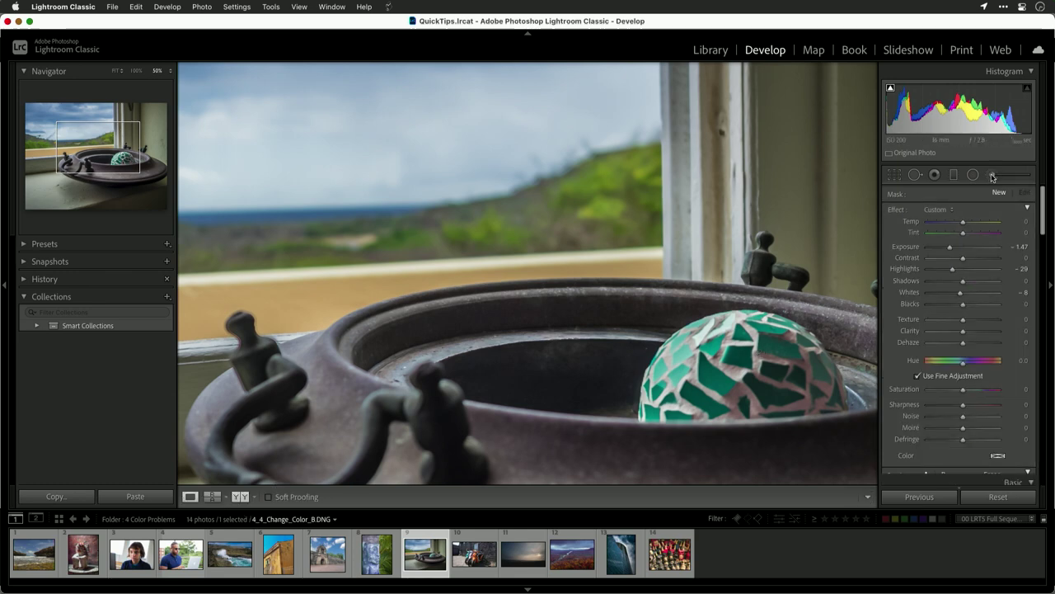
pyautogui.click(238, 497)
pyautogui.moveTo(412, 376); pyautogui.dragTo(328, 386)
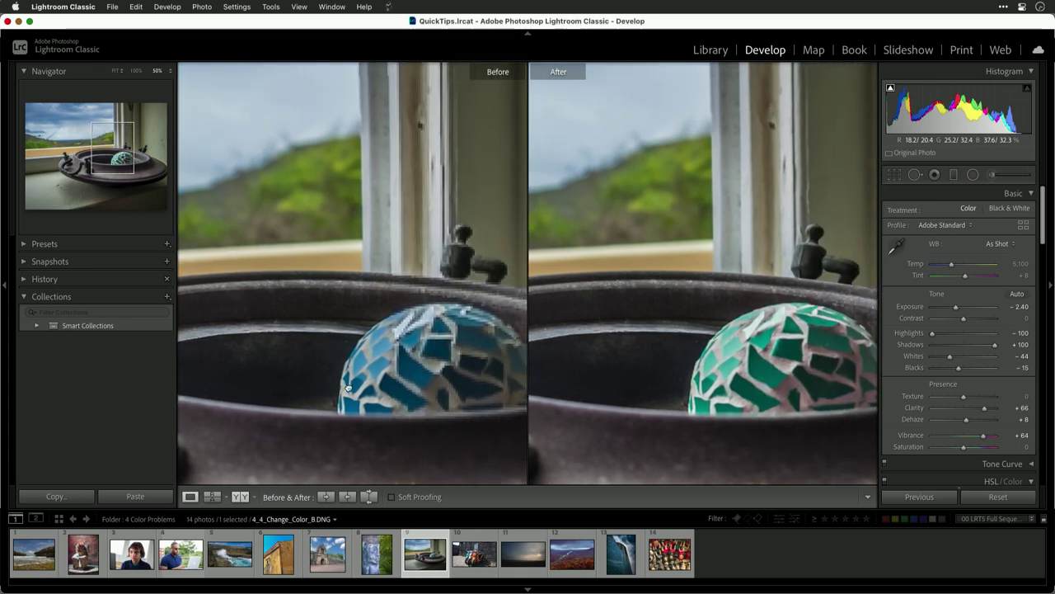